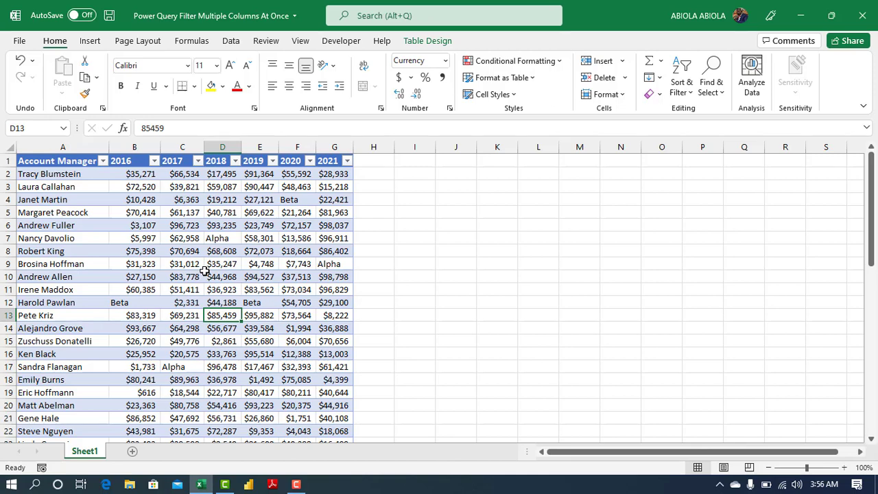
left_click(95, 217)
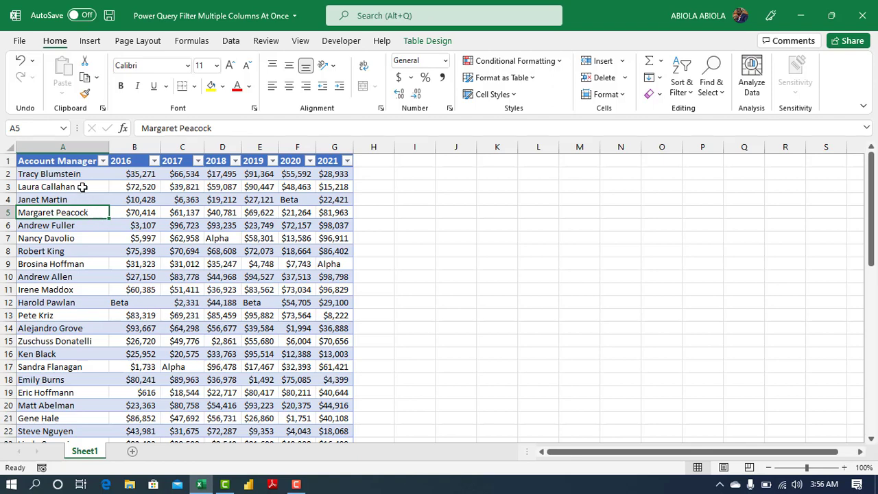
left_click(136, 181)
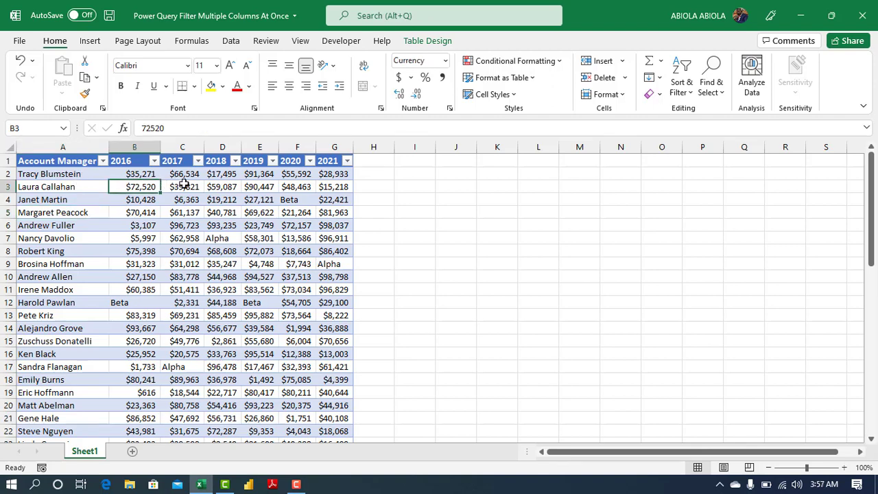
left_click(182, 181)
left_click(334, 175)
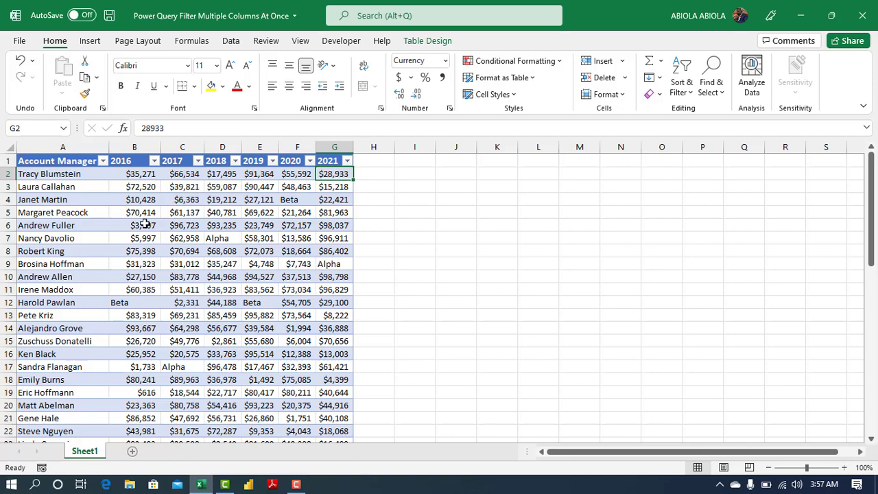
left_click(141, 304)
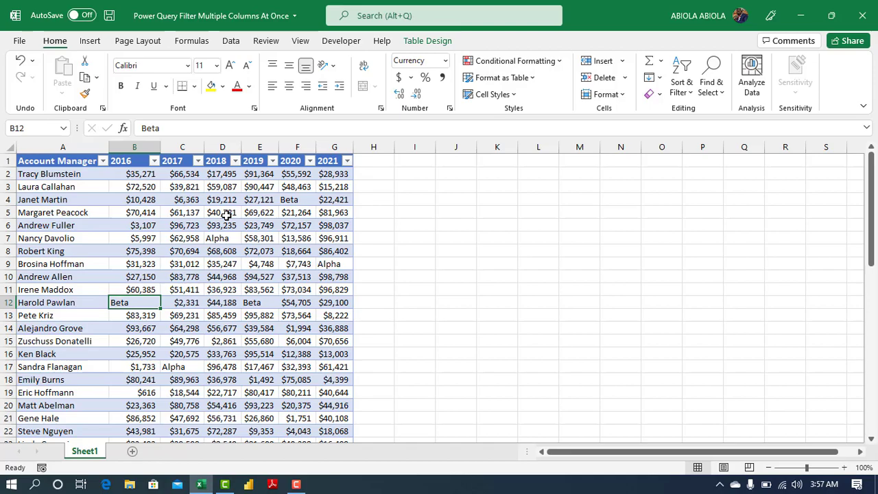
Load the account manager table into the Power Query Editor.
left_click(230, 41)
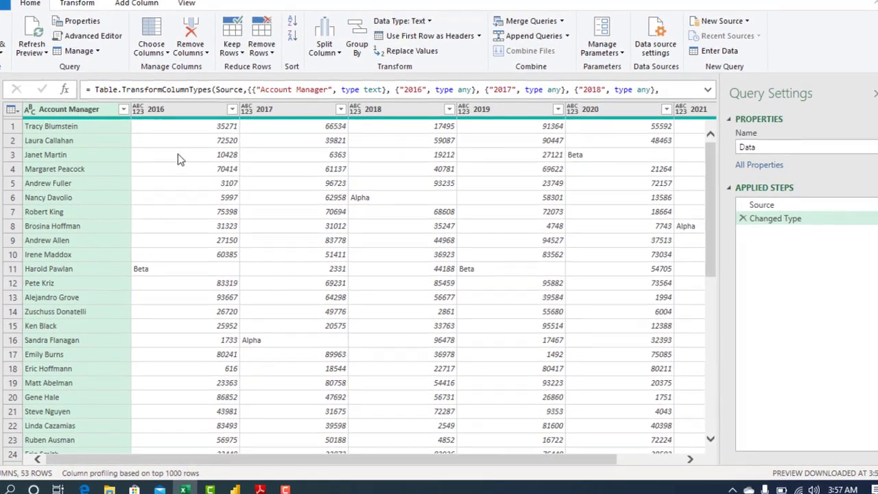
left_click(206, 149)
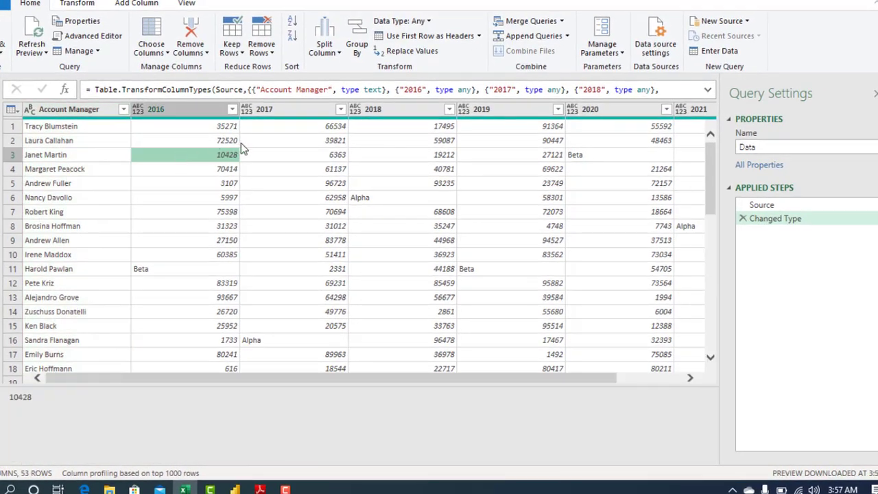
left_click(373, 138)
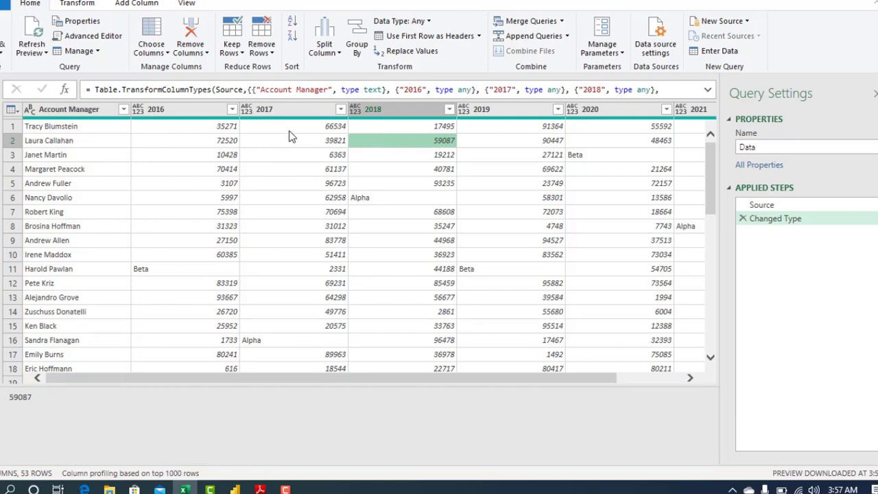
Try filtering Beta out of the 2016 column, and delete the resulting filter step from the query.
left_click(232, 109)
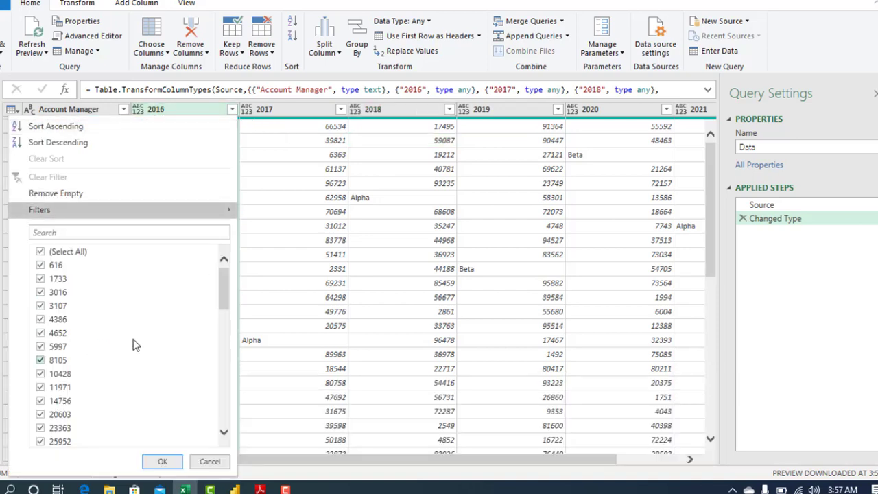
left_click_drag(220, 298, 213, 458)
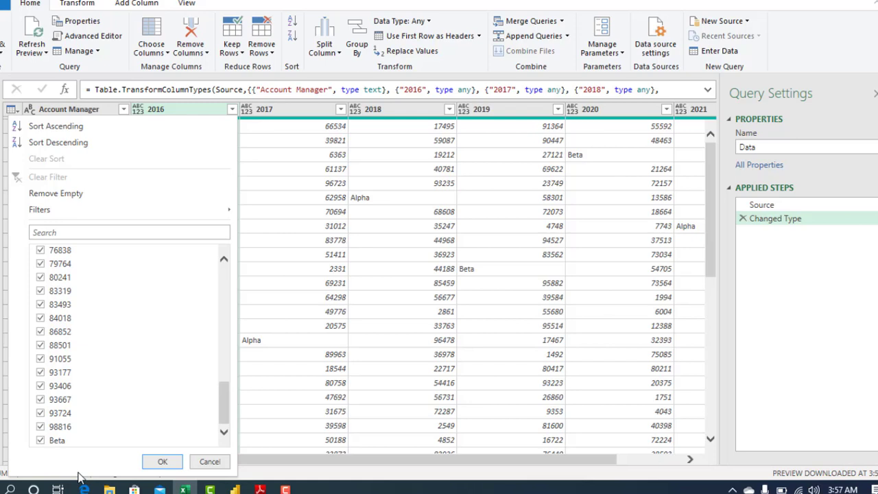
left_click(42, 441)
left_click(161, 462)
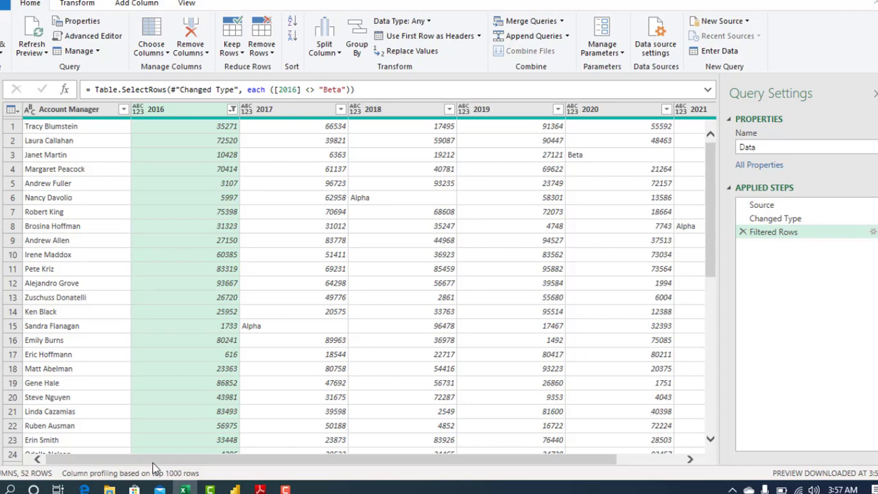
left_click(742, 233)
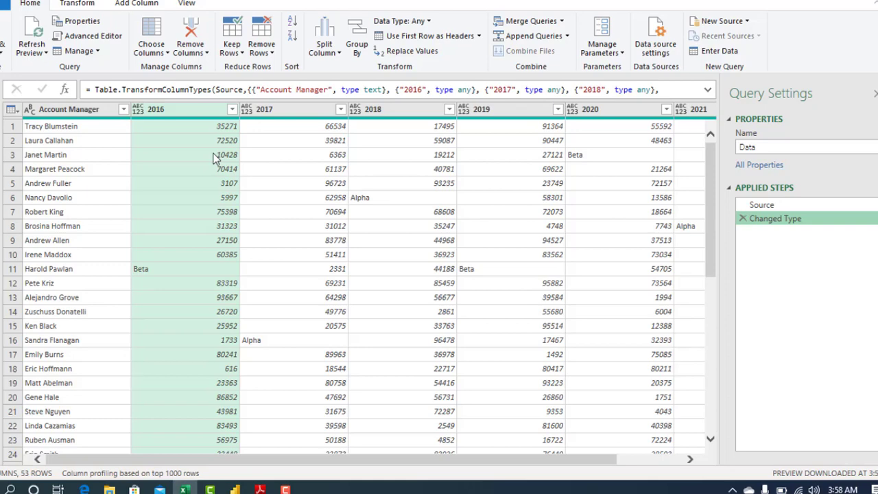
Start a new custom column and insert a ContainsAny function into its formula.
left_click(131, 4)
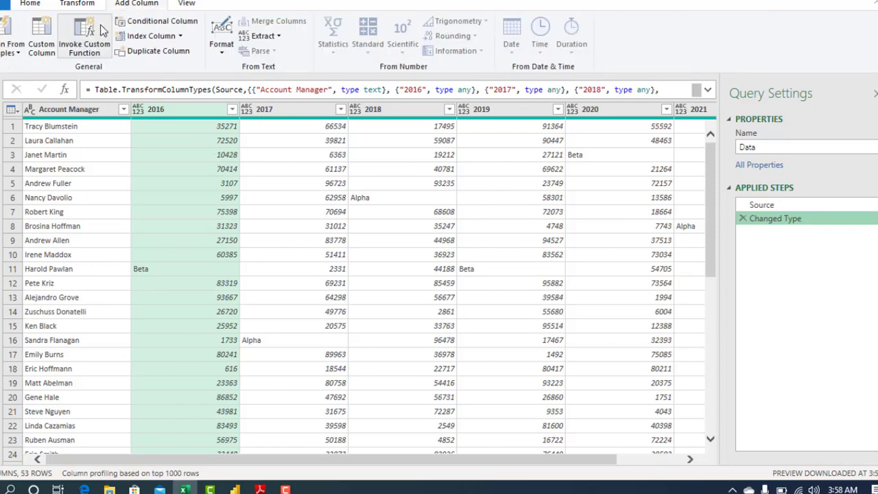
left_click(46, 56)
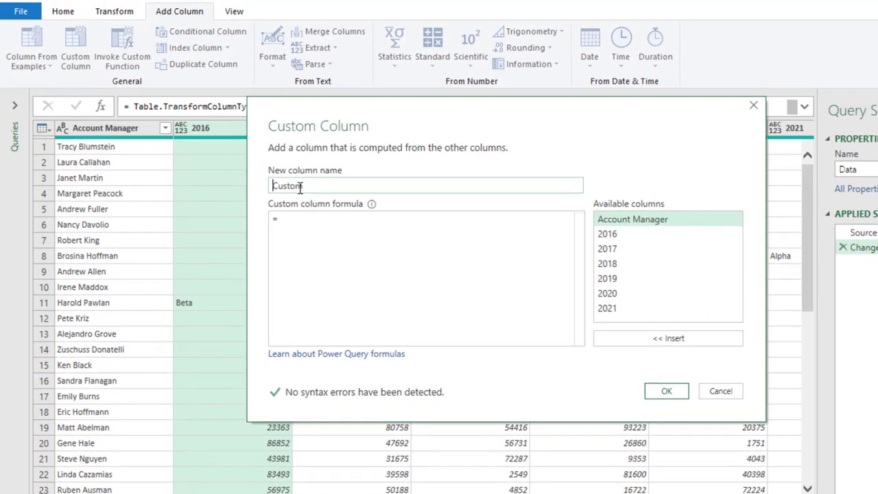
left_click(316, 222)
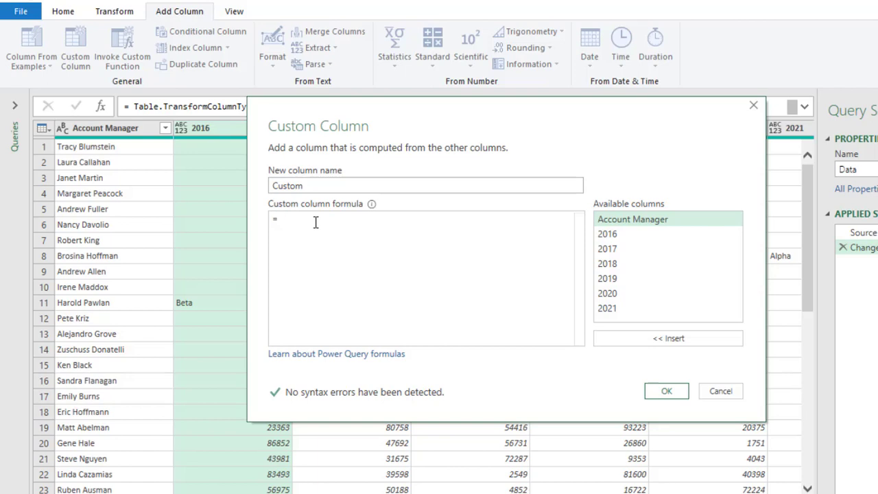
type("Lis")
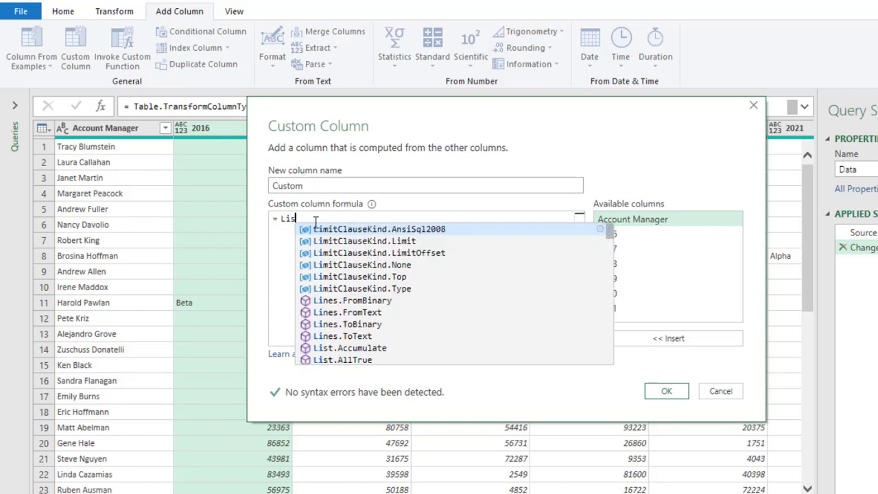
type("t.con")
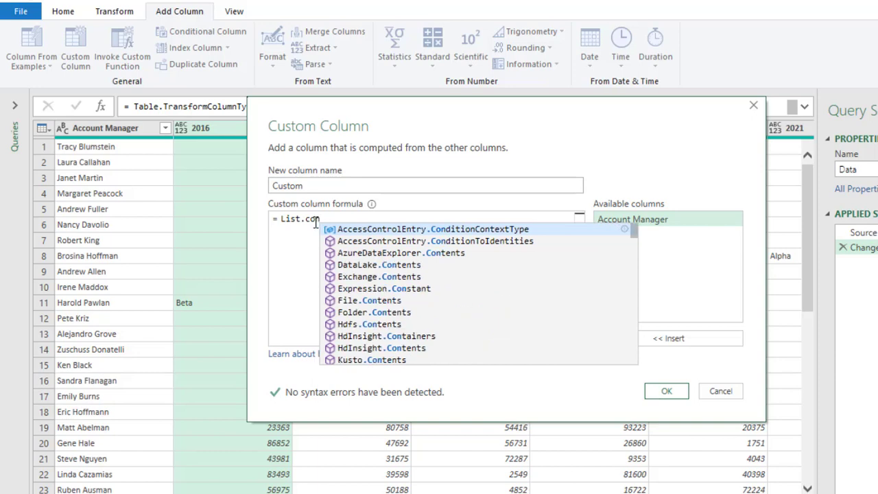
type("tain")
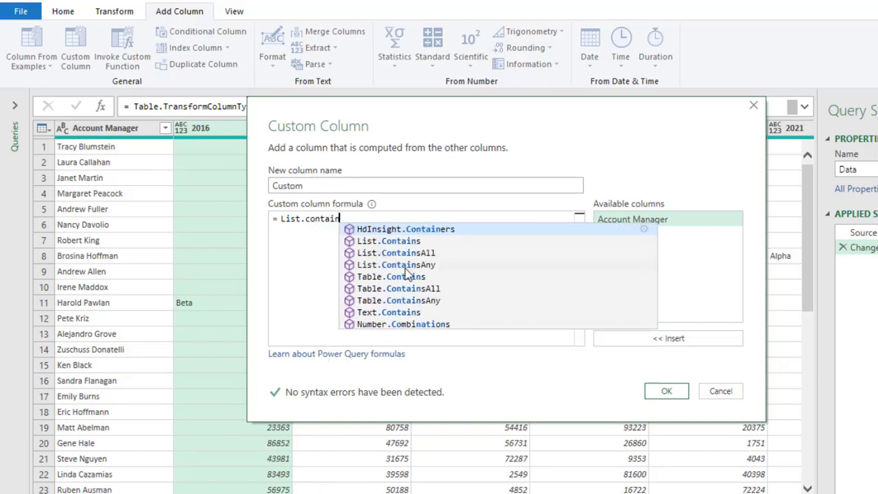
left_click(422, 300)
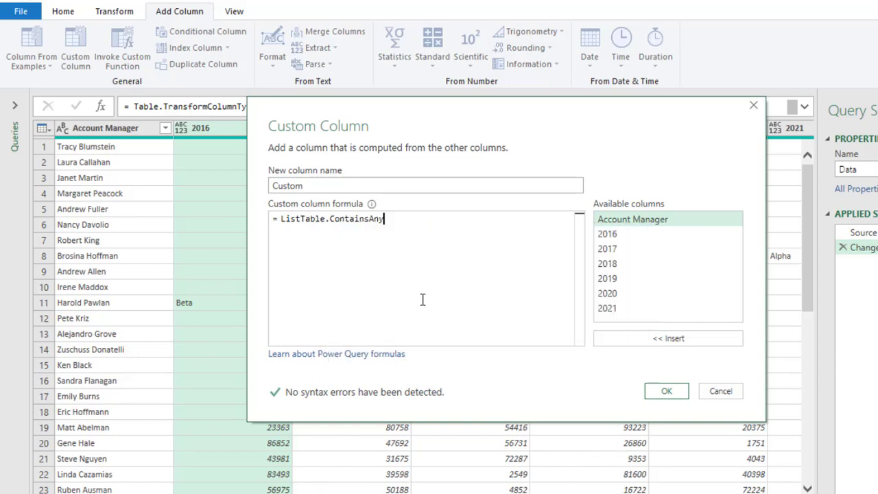
Correct the custom column formula's function name to List.ContainsAny and open its argument parenthesis.
left_click(326, 220)
key("BackSpace")
key("BackSpace")
key("BackSpace")
key("BackSpace")
key("BackSpace")
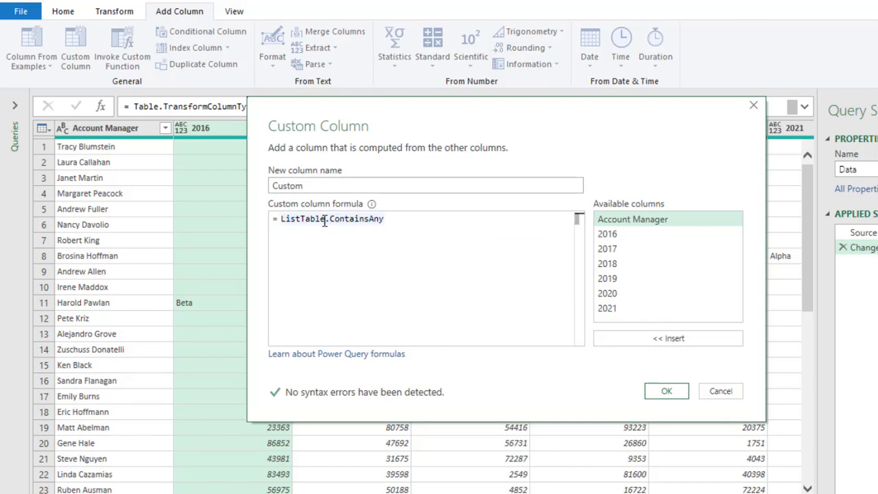
left_click(374, 218)
type("(")
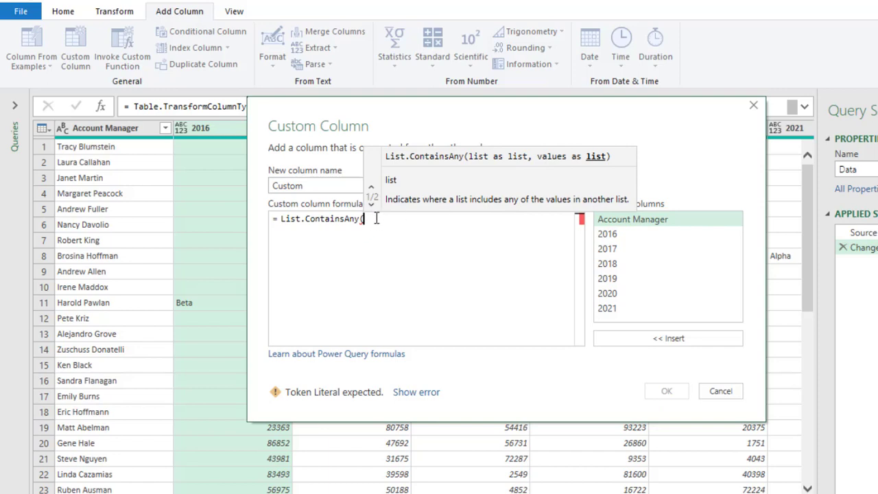
Enter the columns [2016], [2017], [2018], [2019], [2020] and [2021] in braces as the function's first list.
type("{")
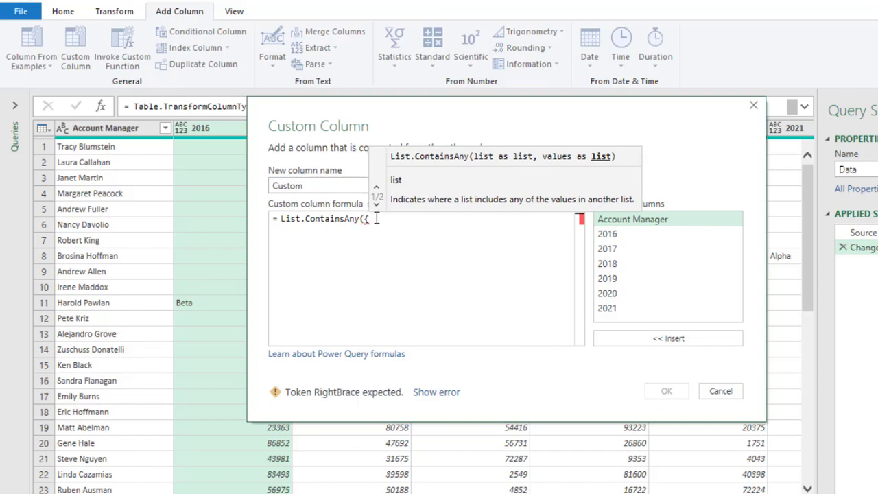
double_click(613, 236)
type(",")
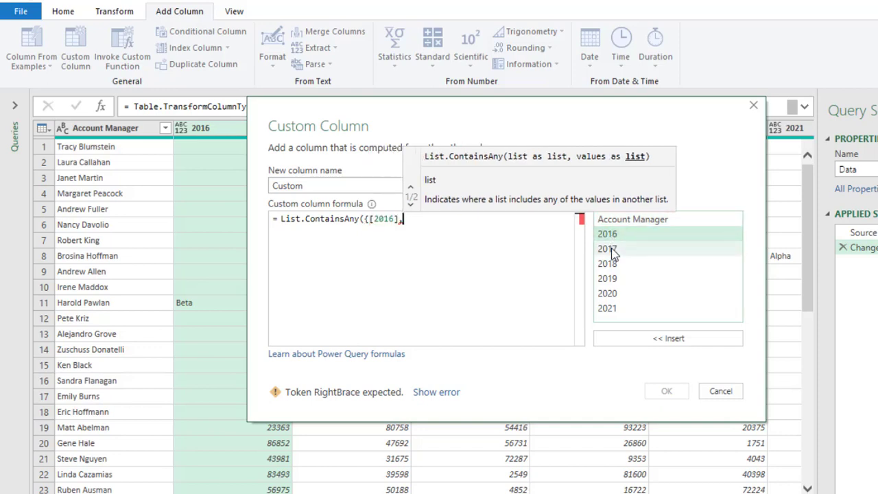
double_click(612, 250)
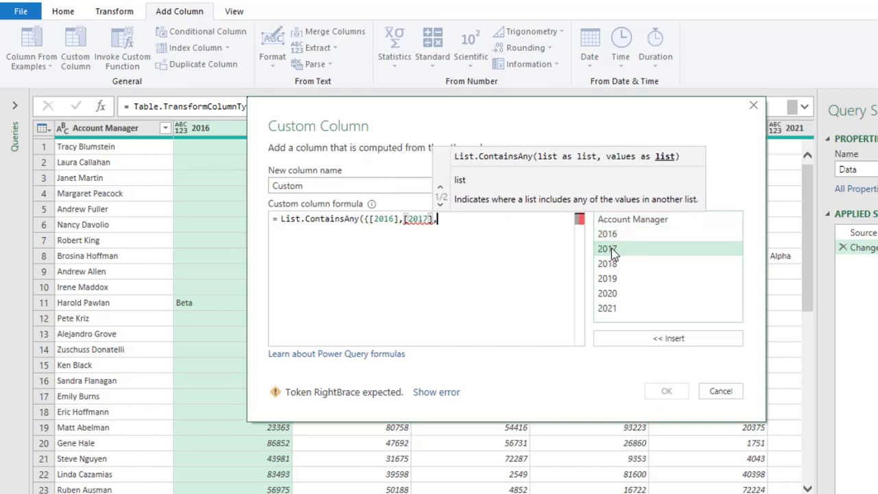
type(",")
double_click(615, 267)
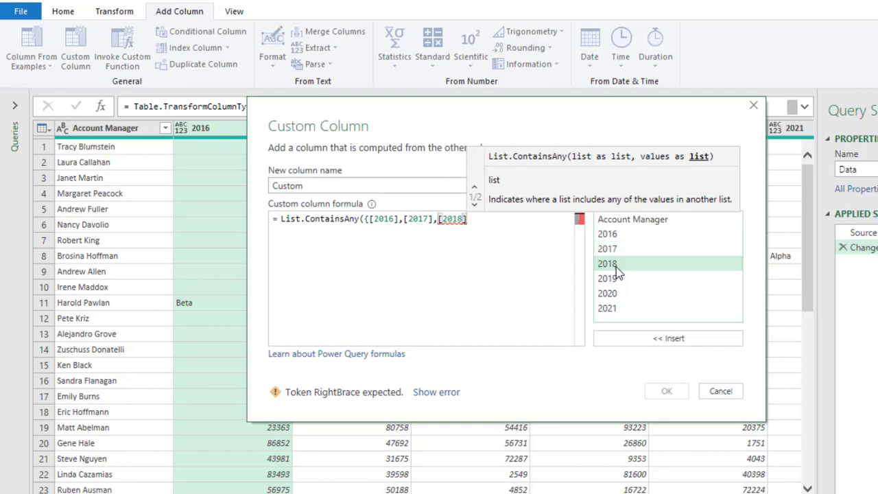
type(",")
double_click(616, 279)
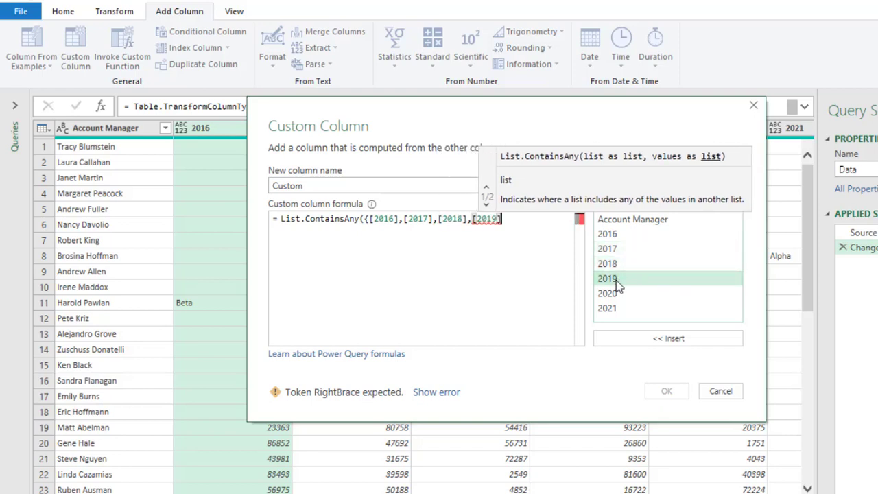
type(",")
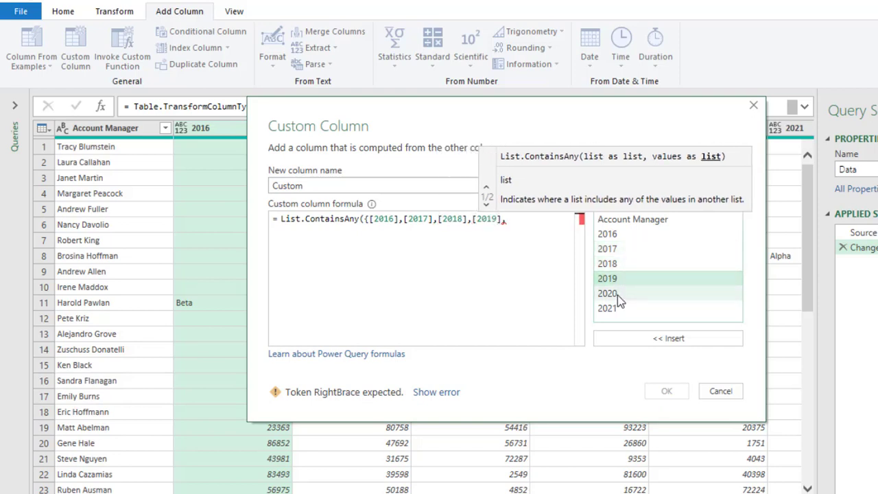
double_click(617, 294)
type(",")
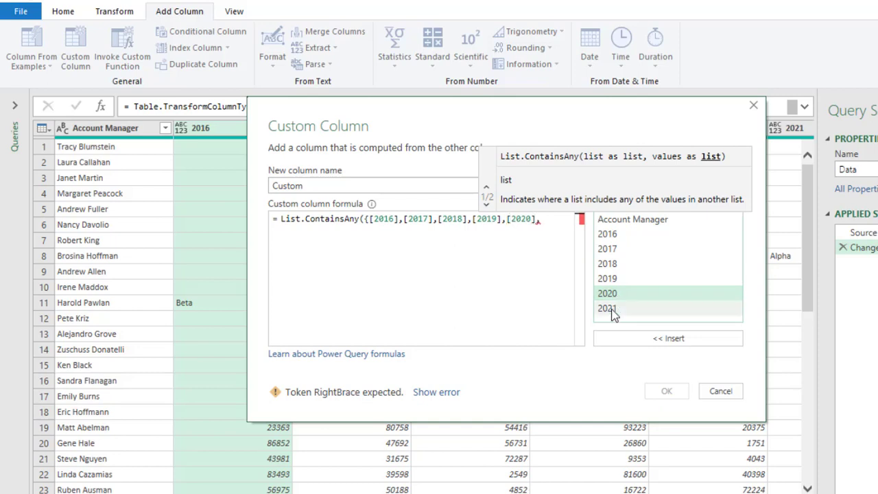
double_click(612, 310)
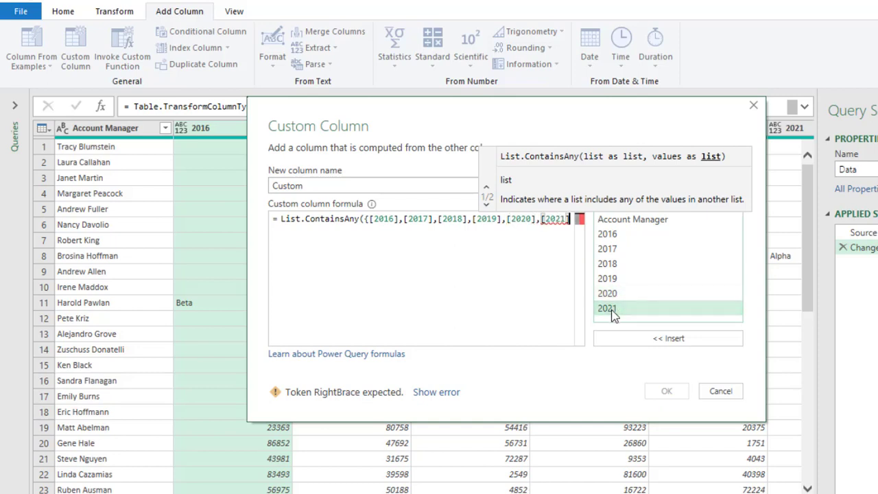
type("}")
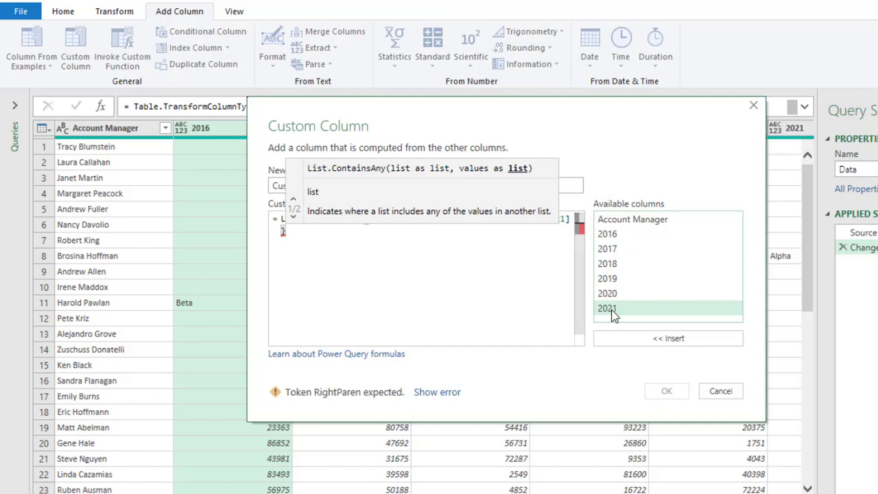
Enter {"Alpha","Beta"} as the second list of List.ContainsAny, close the formula and create the custom column.
type(",")
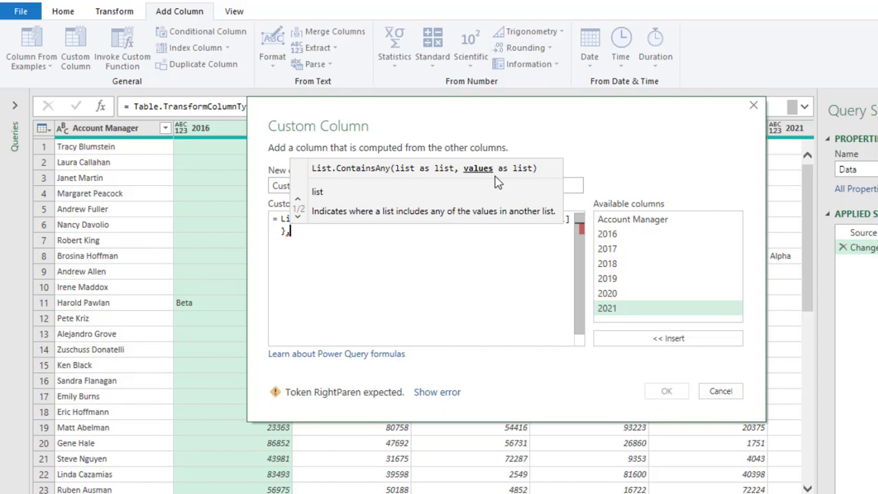
type("{")
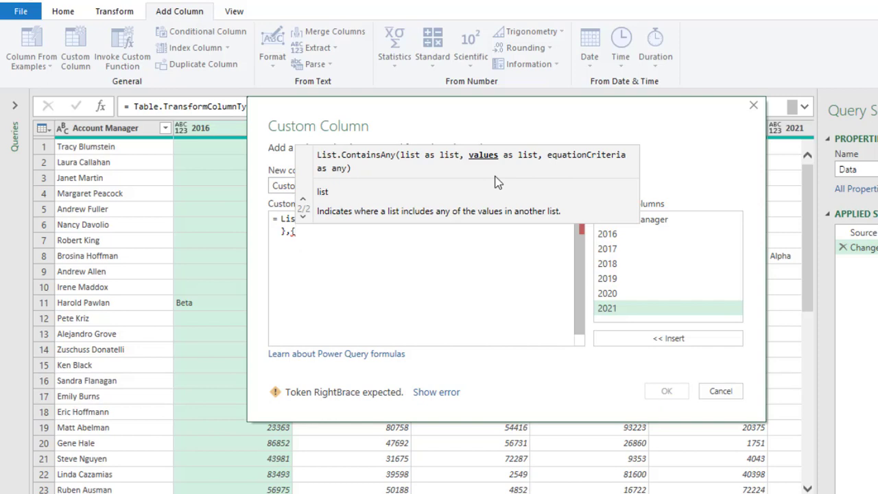
type("\"")
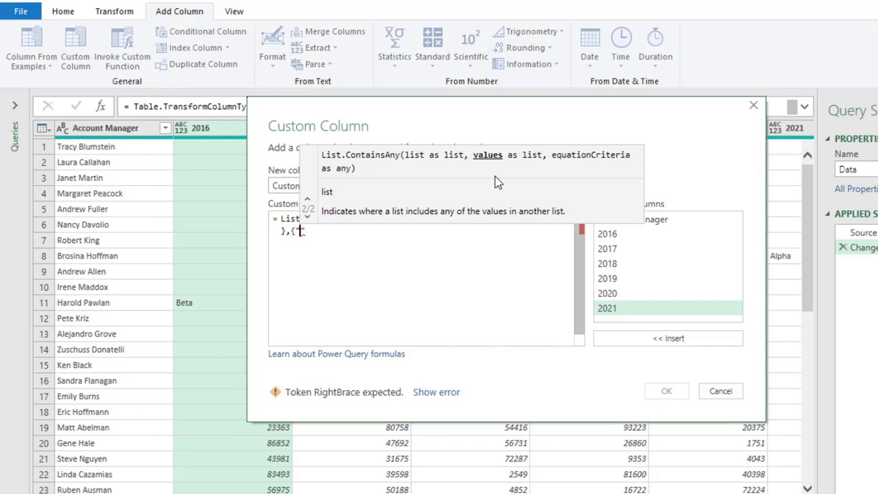
type("Alpha\"")
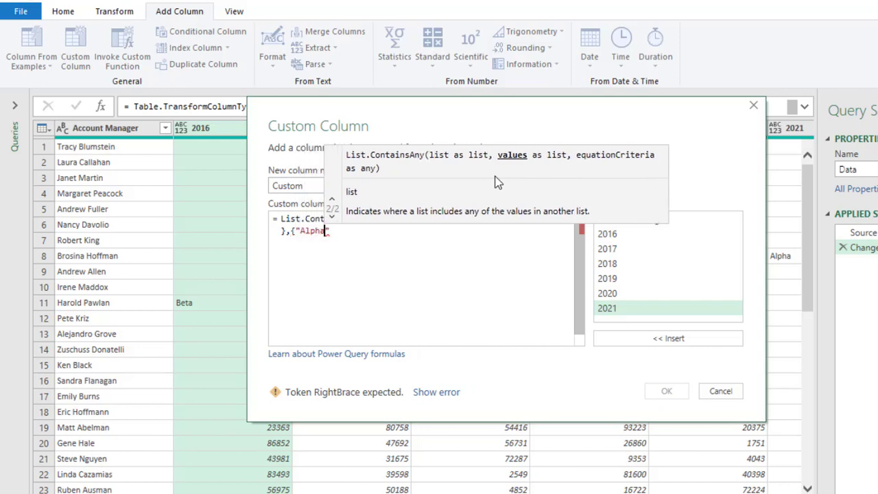
type(", ")
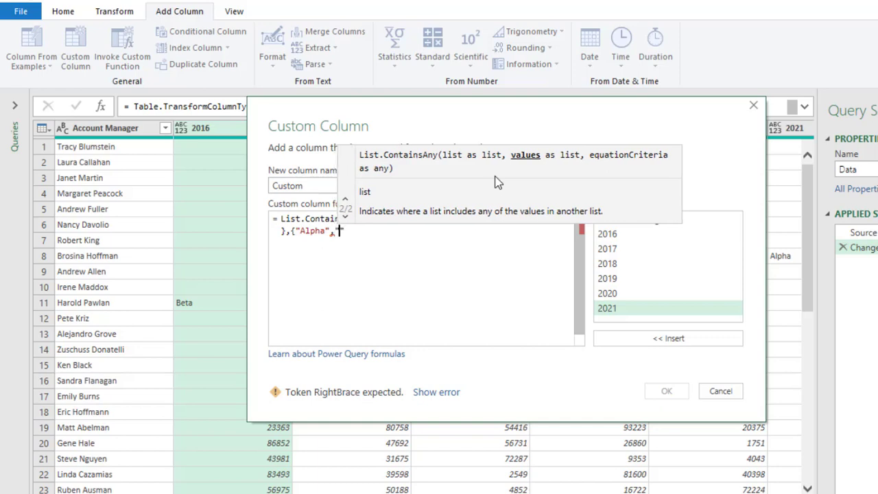
type("\"Beta\"")
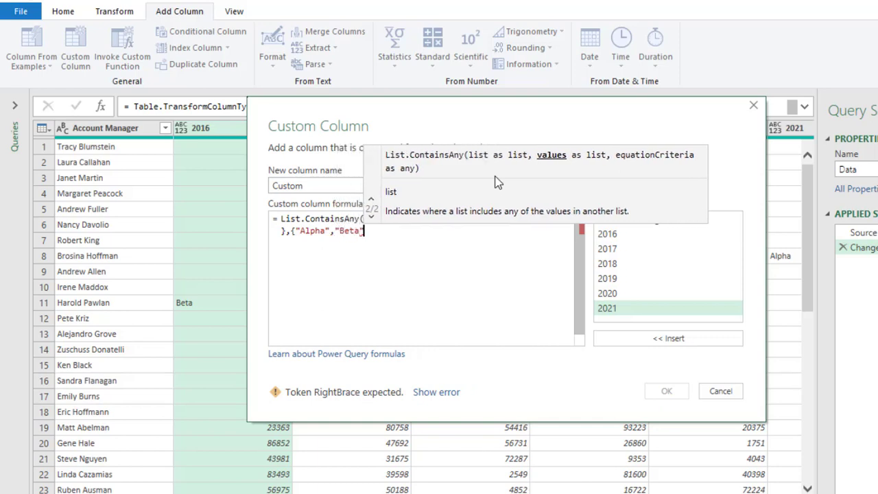
type("}")
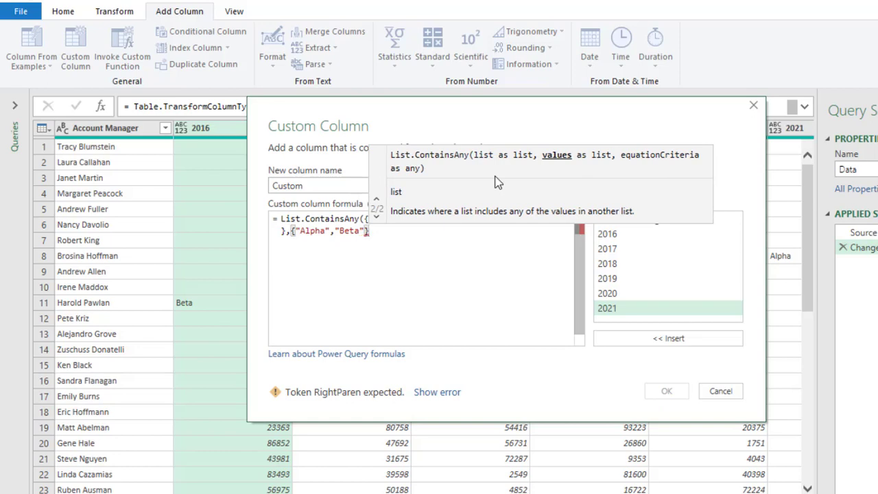
type(")")
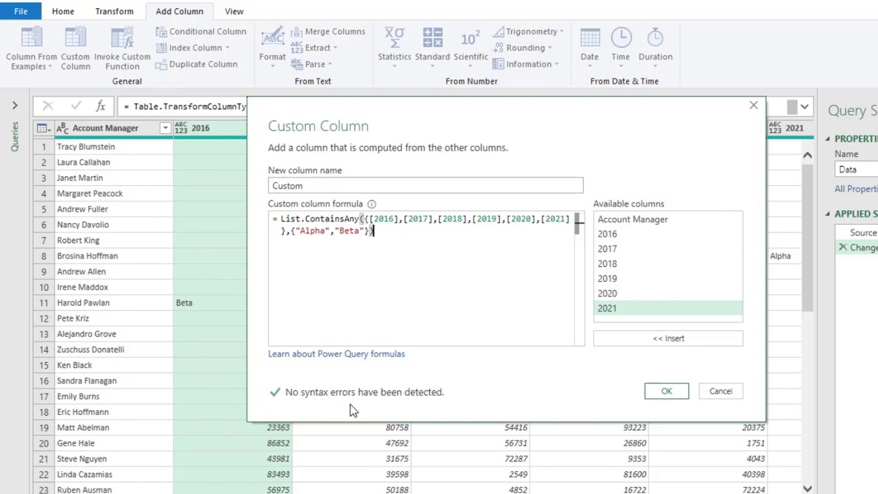
left_click(666, 392)
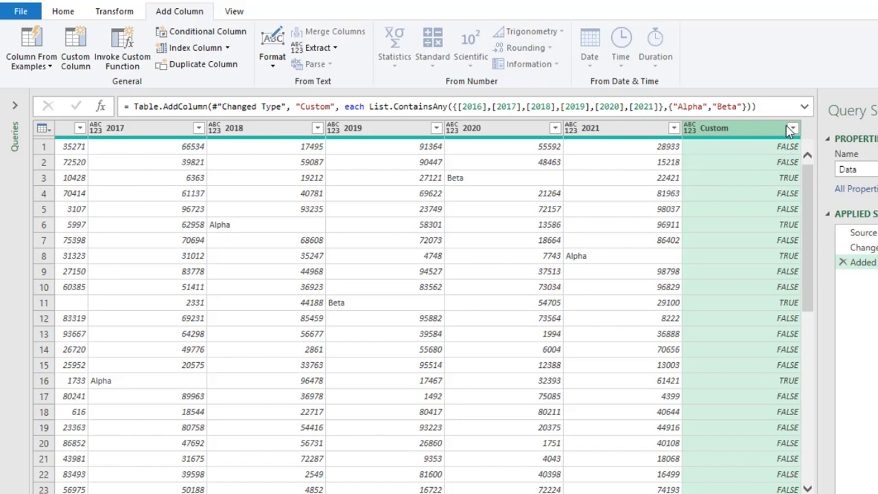
Filter the TRUE rows out of the Custom column and remove that column from the query.
left_click(793, 129)
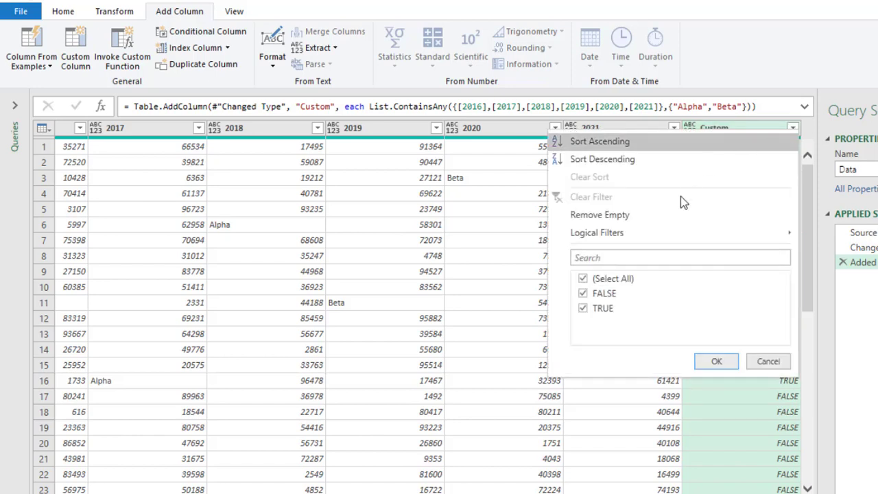
left_click(583, 309)
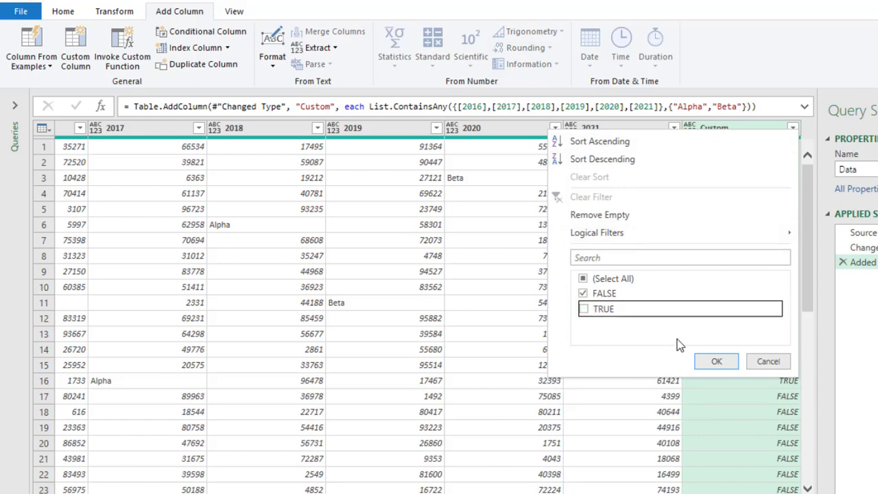
left_click(714, 362)
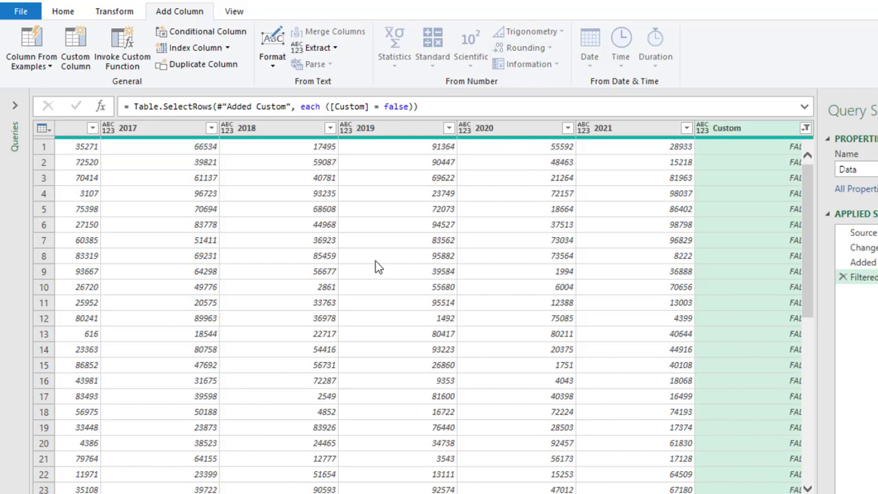
right_click(754, 134)
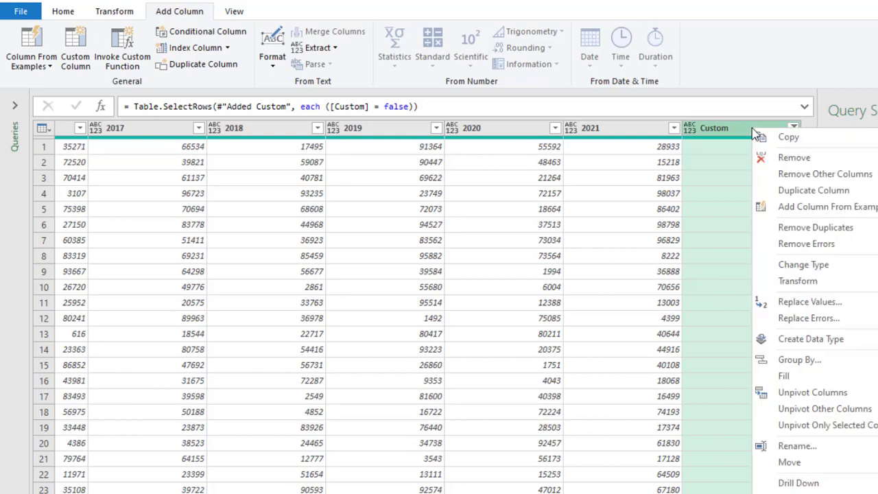
left_click(769, 161)
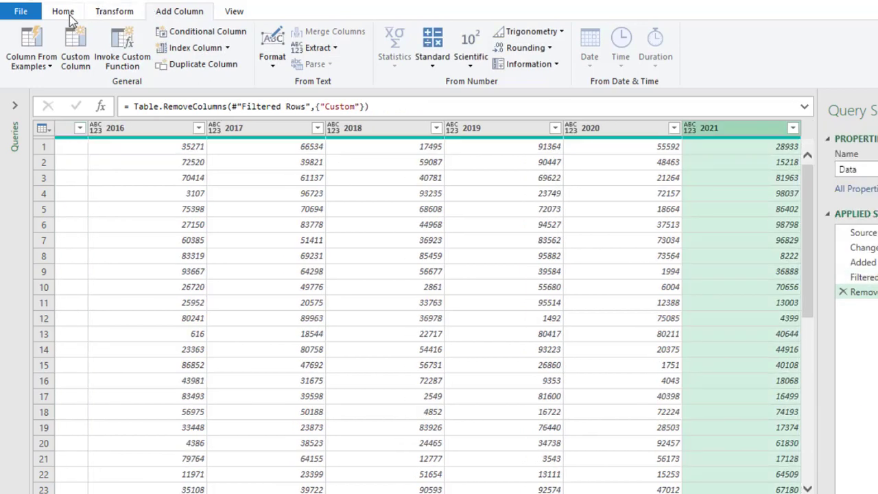
Close the query editor and load the filtered data as a table into the existing worksheet at Sheet1 cell M2.
left_click(69, 17)
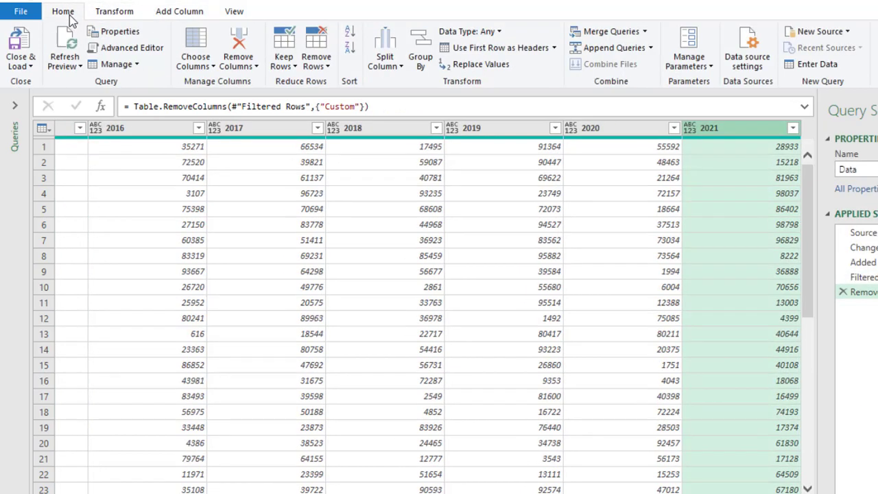
left_click(10, 63)
left_click(42, 105)
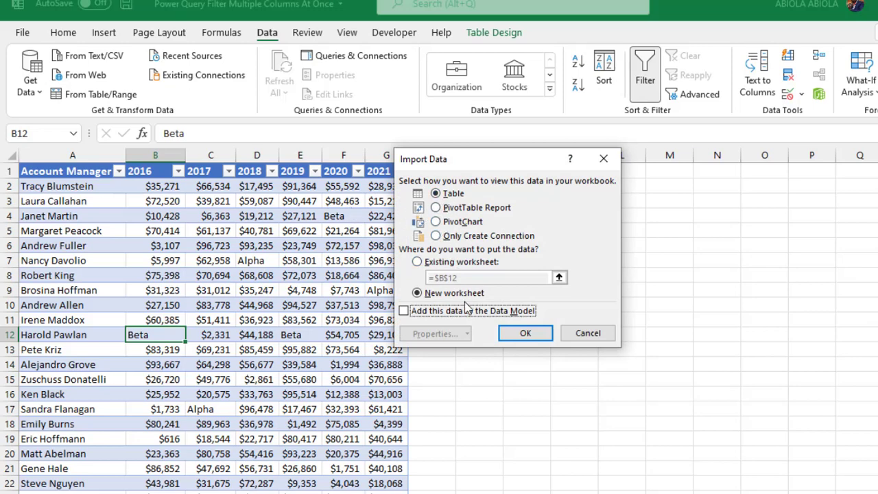
left_click(417, 262)
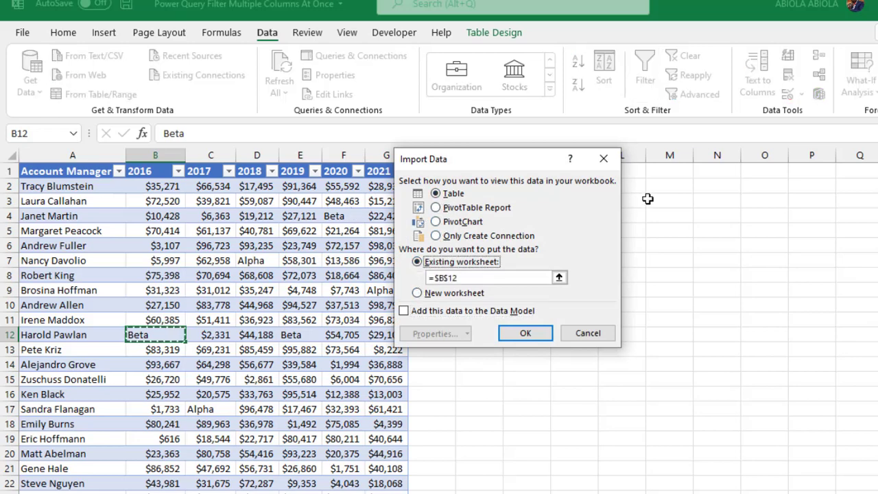
left_click(669, 184)
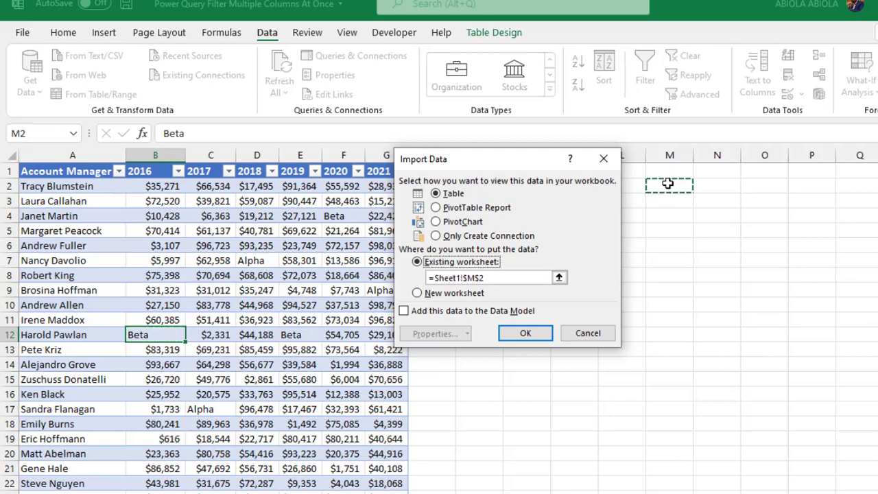
left_click(505, 337)
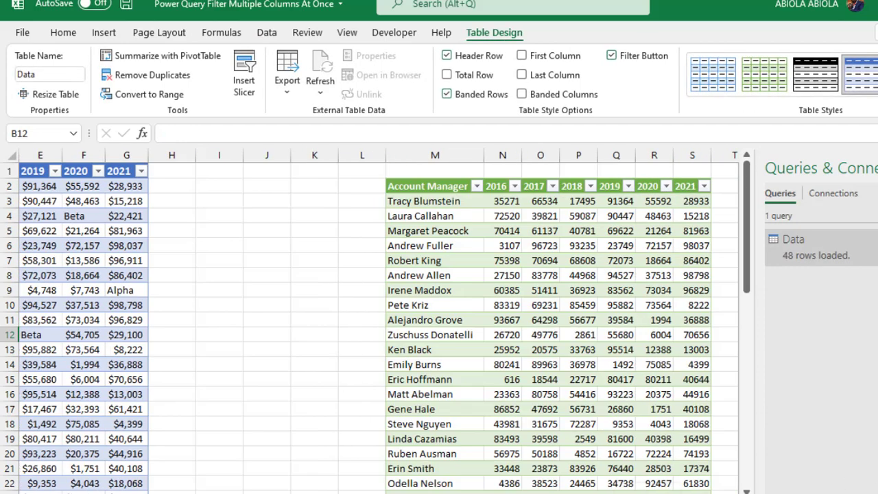
left_click(590, 232)
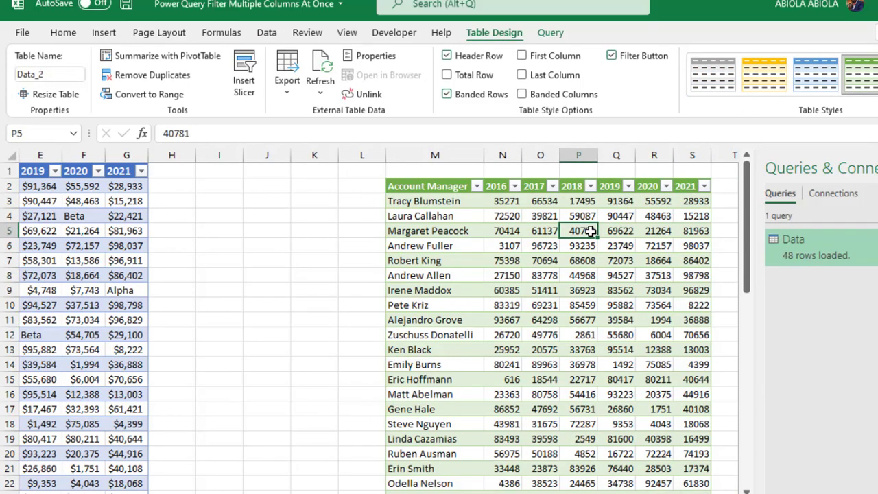